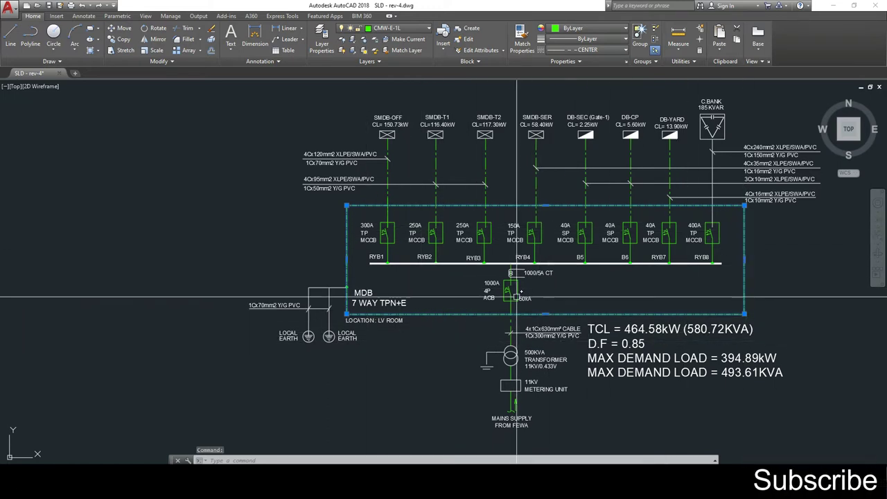
key(Escape)
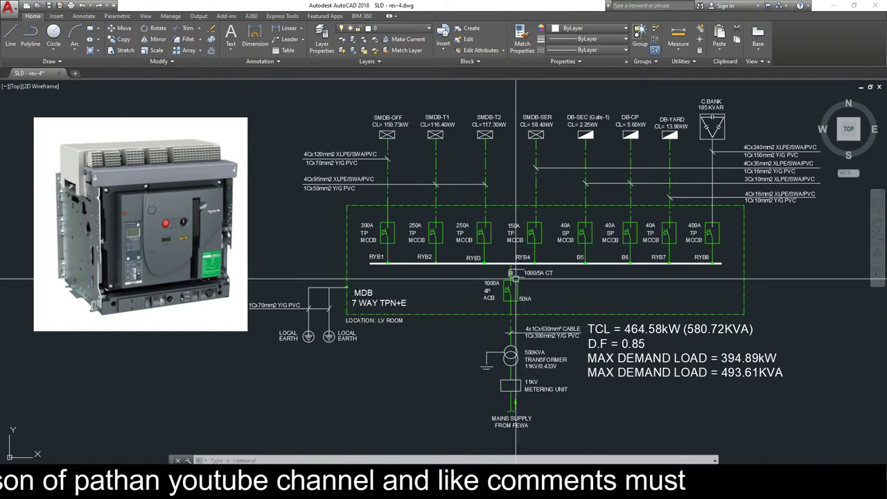
scroll(520, 275, up, 4)
scroll(519, 275, up, 2)
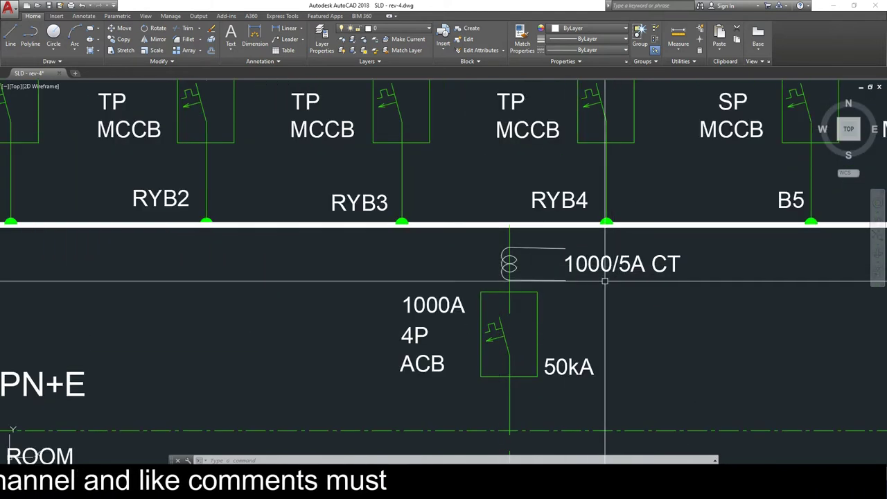
scroll(600, 279, down, 4)
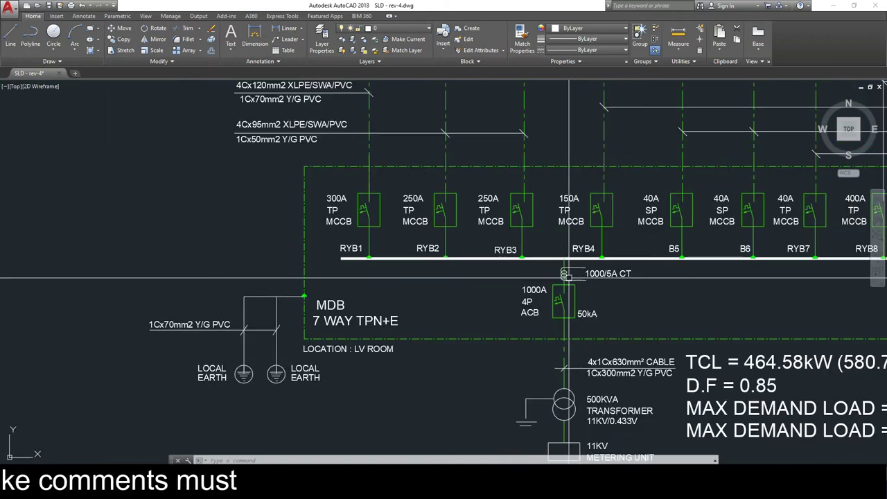
scroll(572, 289, down, 1)
scroll(487, 245, down, 1)
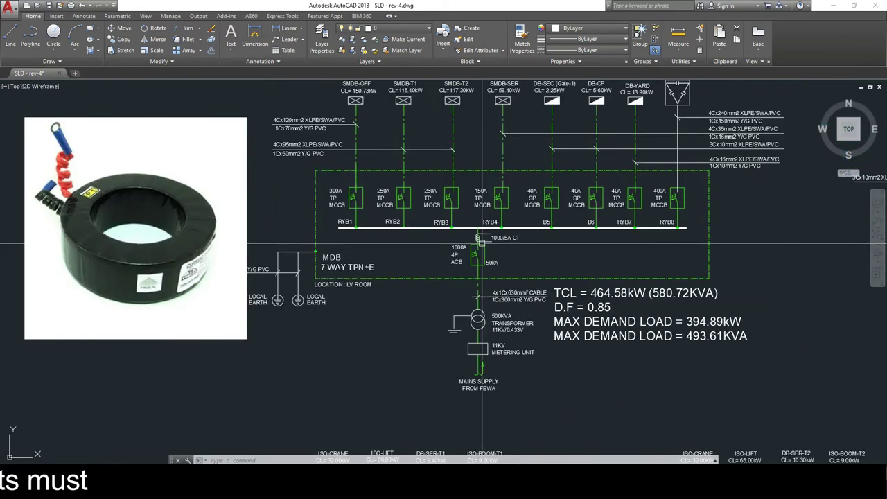
middle_drag(481, 244, 491, 270)
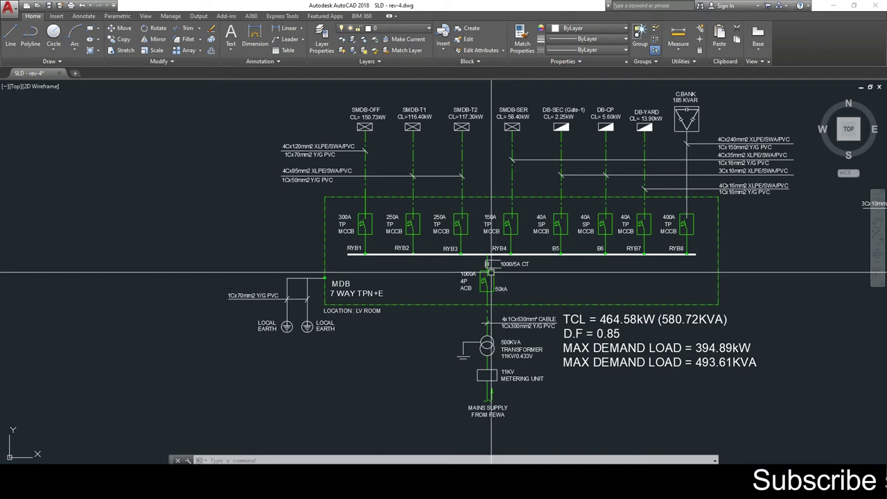
scroll(491, 271, up, 1)
scroll(485, 251, down, 1)
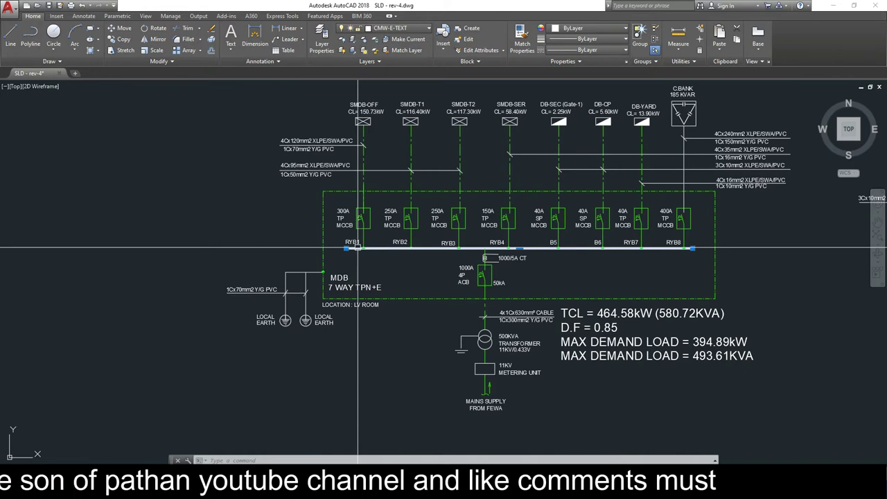
scroll(360, 246, up, 4)
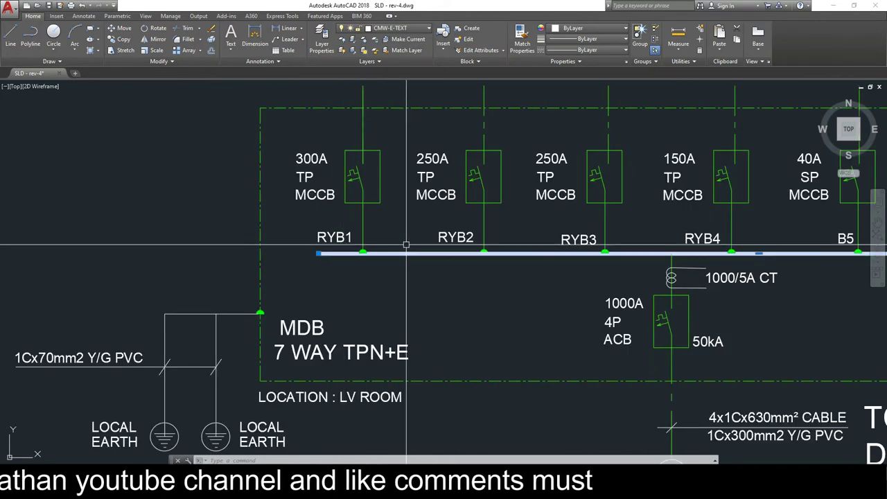
scroll(406, 244, down, 2)
scroll(370, 244, up, 2)
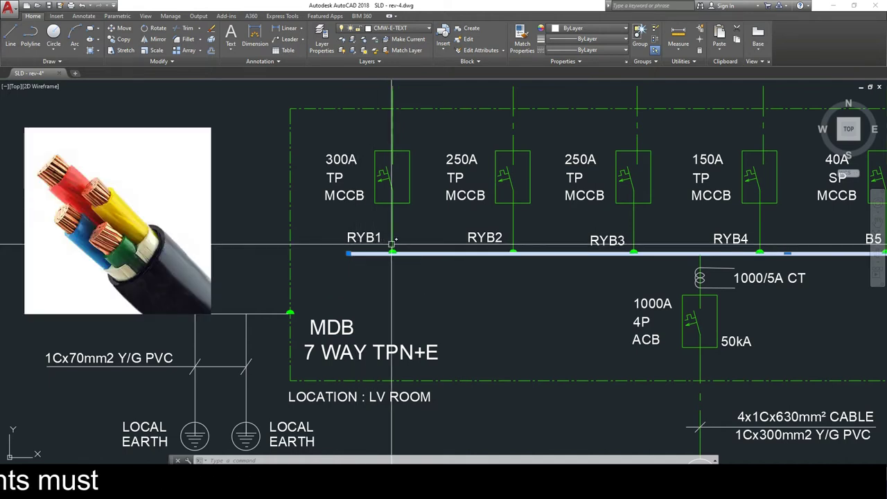
scroll(392, 242, down, 2)
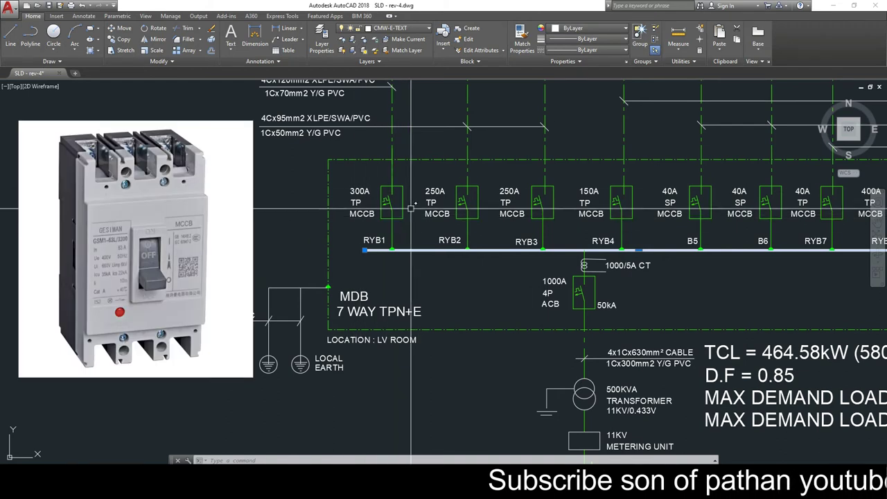
scroll(403, 216, down, 3)
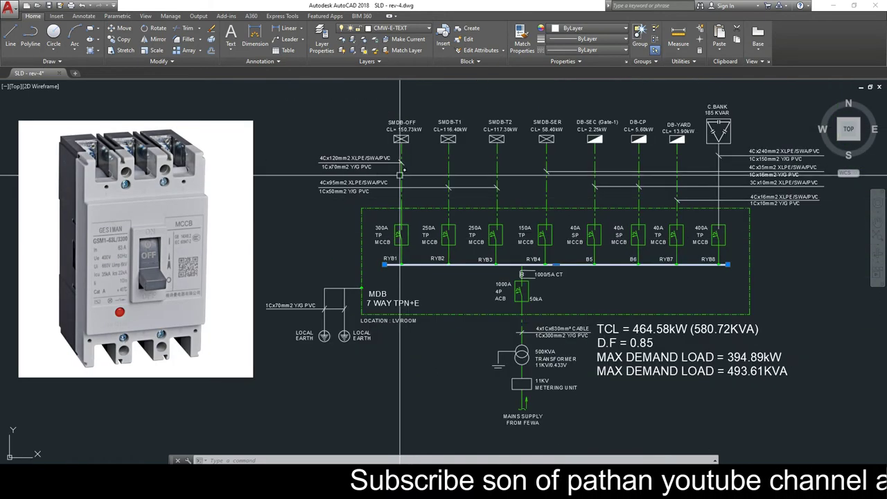
scroll(400, 135, up, 2)
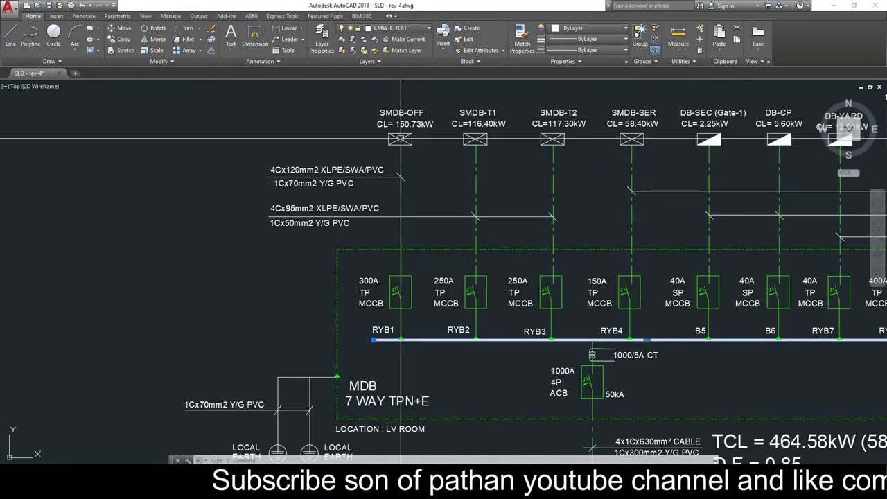
scroll(270, 169, up, 2)
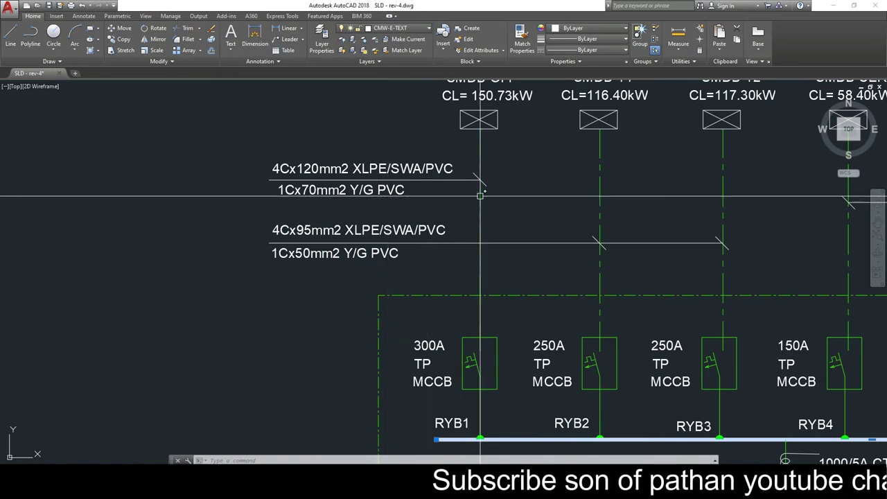
scroll(459, 203, down, 2)
scroll(436, 169, up, 1)
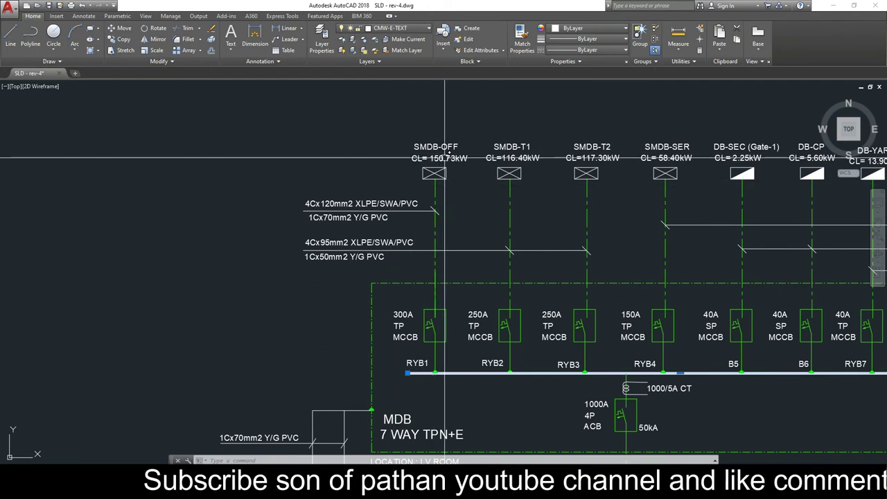
scroll(440, 156, down, 4)
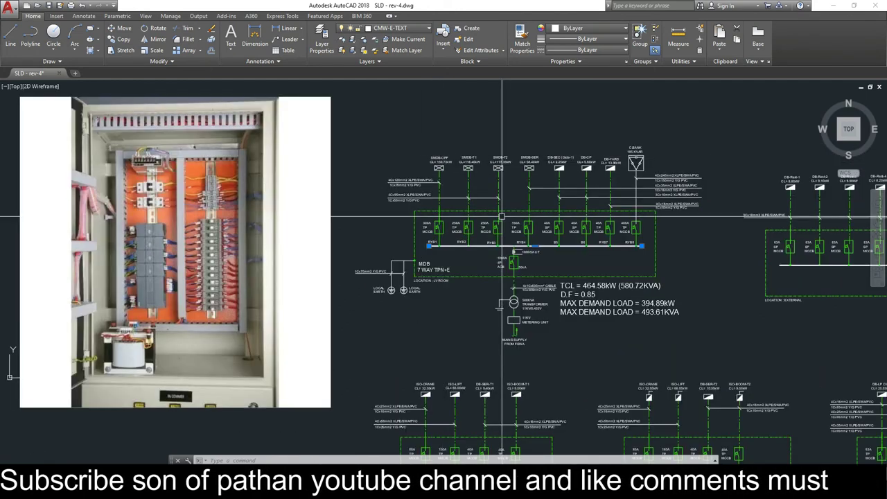
middle_drag(441, 155, 401, 149)
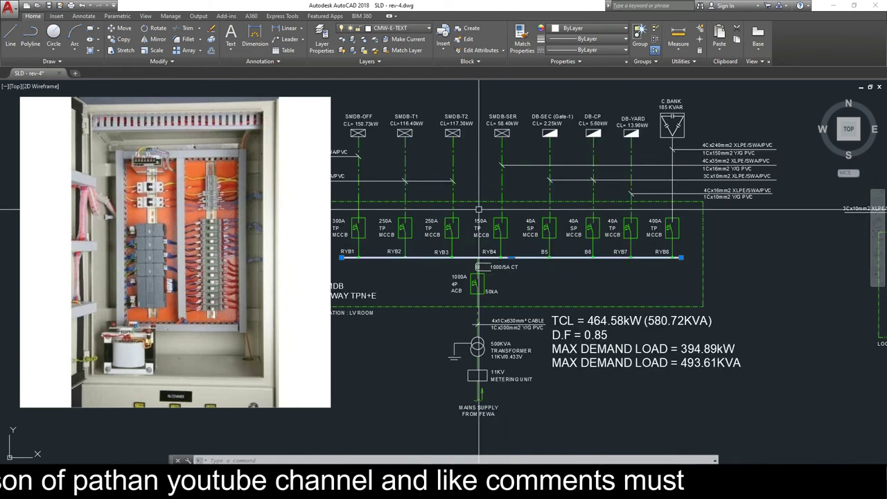
scroll(552, 206, up, 2)
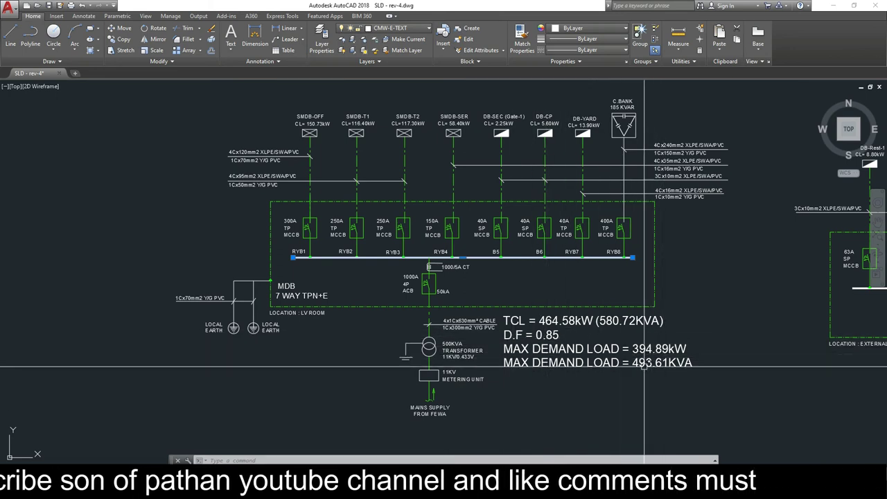
scroll(657, 371, up, 2)
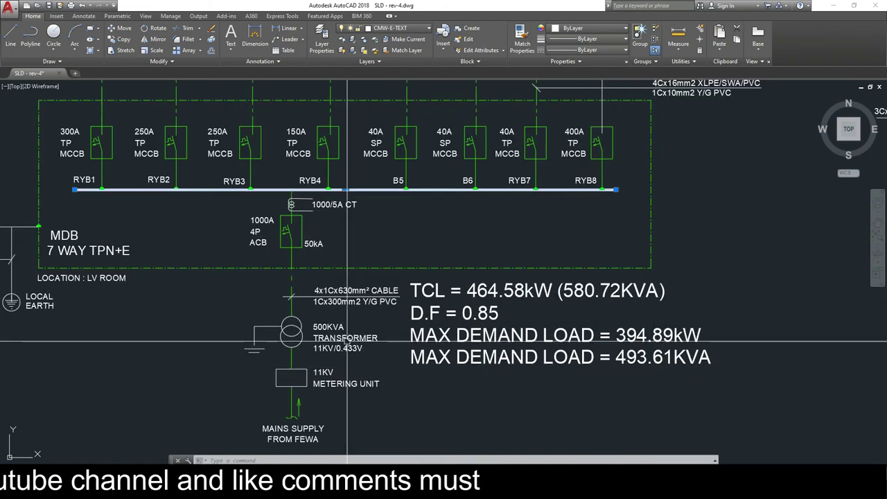
scroll(410, 344, down, 2)
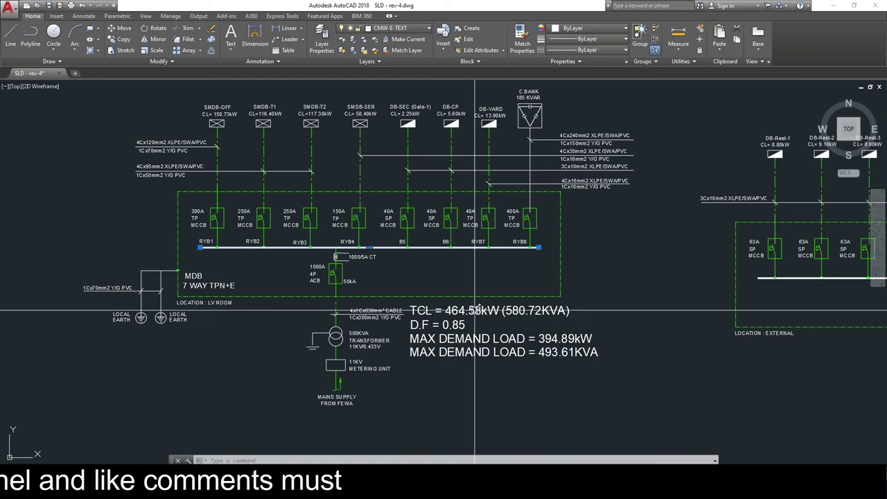
middle_drag(475, 310, 478, 364)
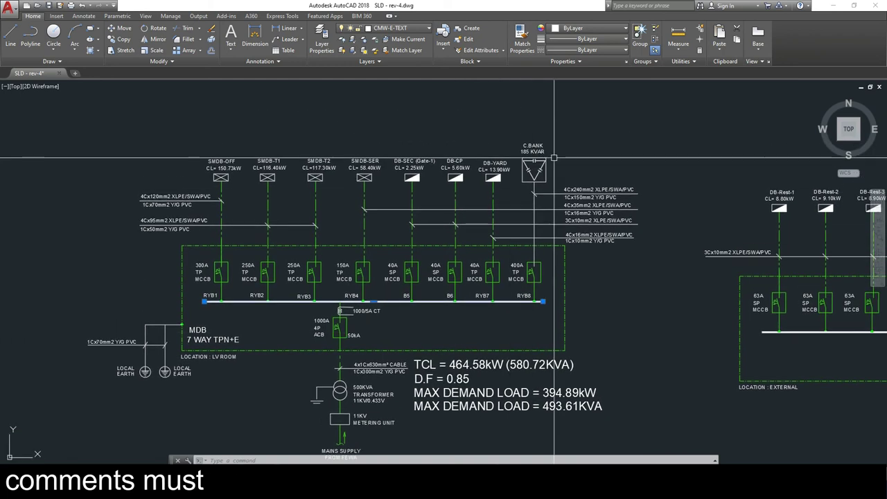
scroll(553, 158, up, 2)
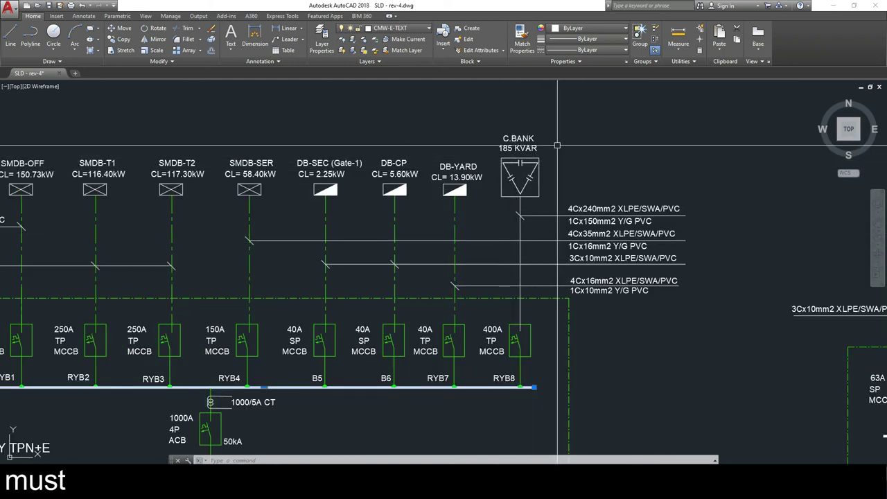
scroll(557, 145, down, 2)
middle_drag(451, 302, 453, 257)
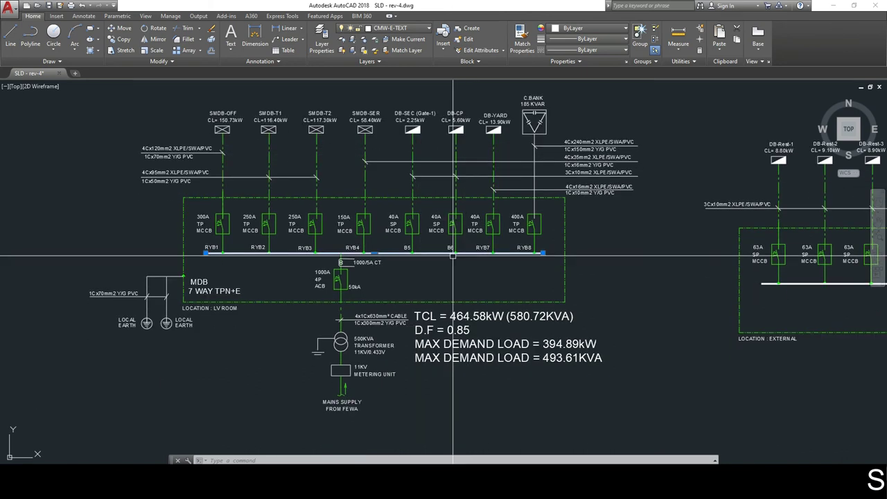
middle_drag(545, 247, 545, 255)
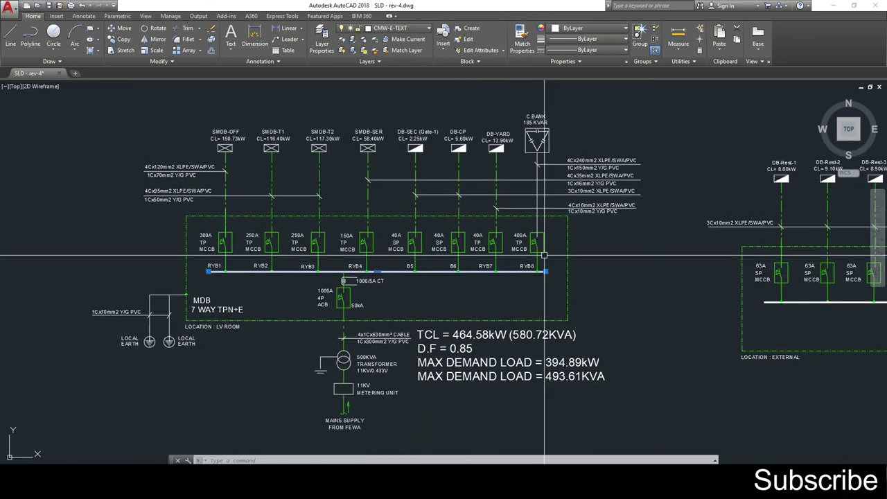
middle_drag(535, 201, 541, 217)
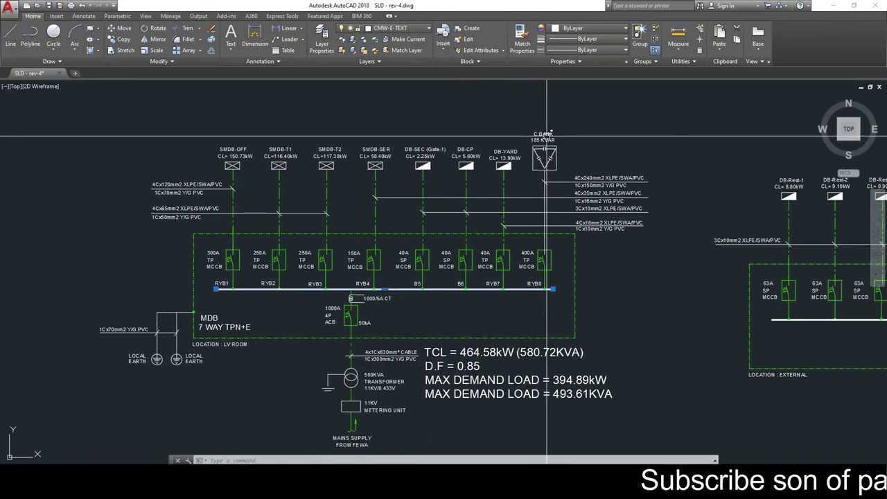
scroll(548, 136, up, 2)
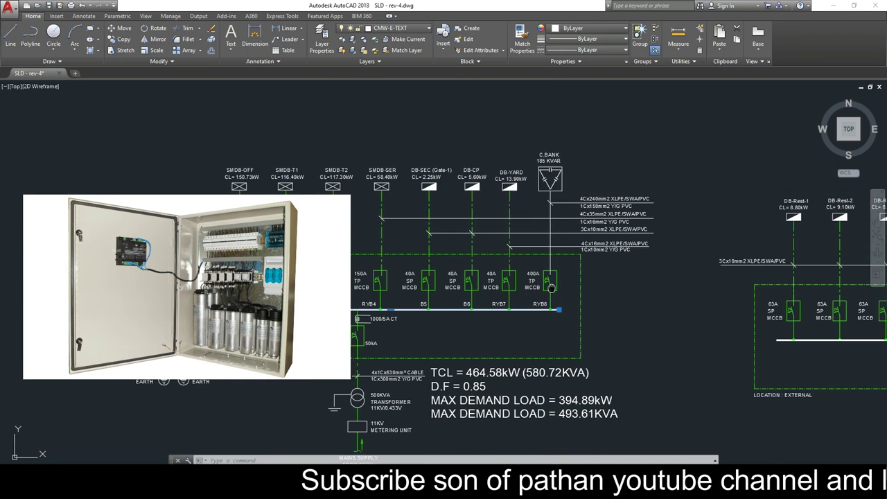
middle_drag(473, 230, 623, 177)
scroll(303, 302, up, 2)
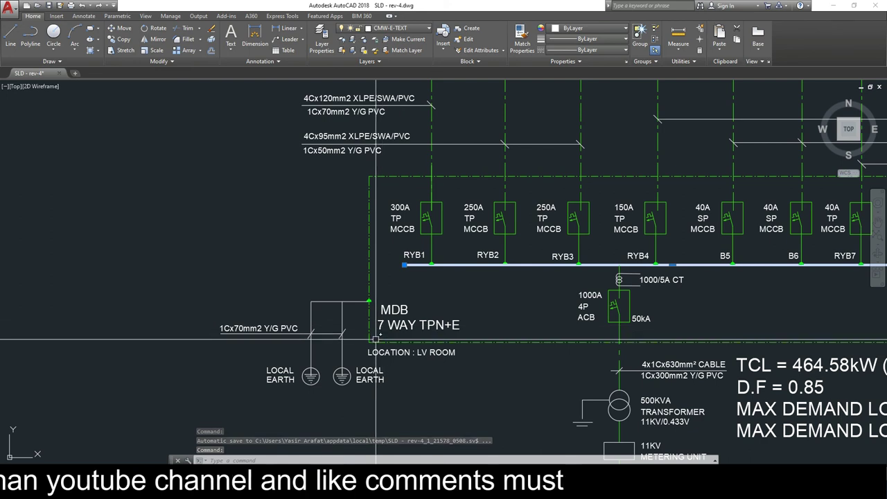
scroll(377, 339, down, 3)
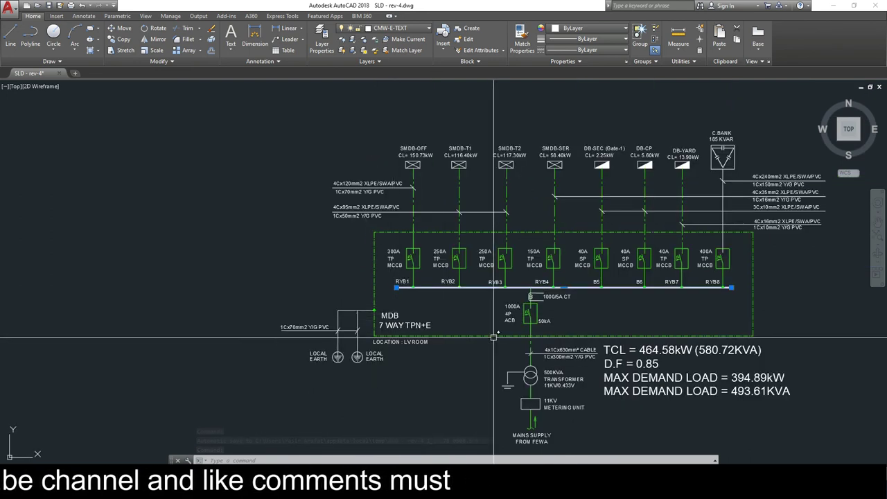
scroll(452, 334, up, 1)
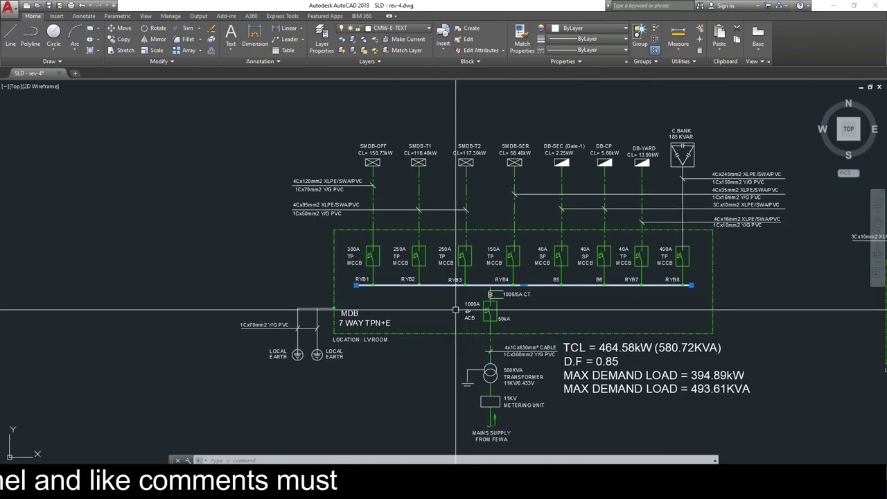
middle_drag(492, 308, 464, 308)
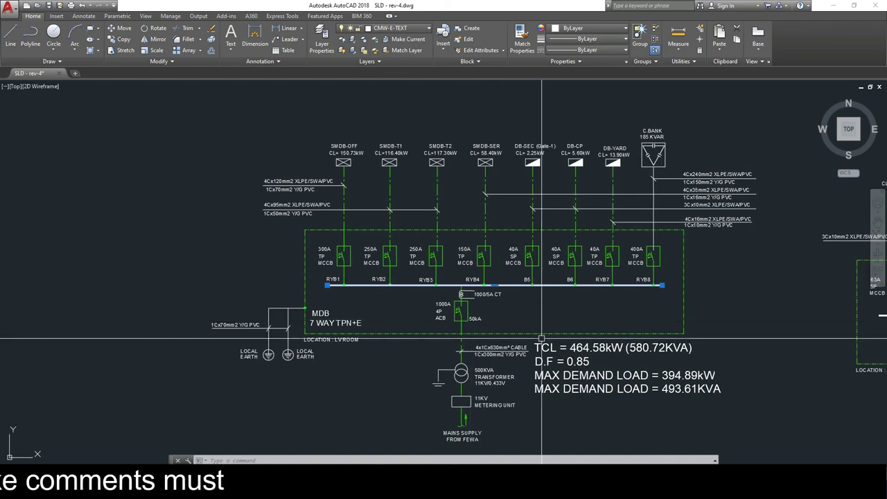